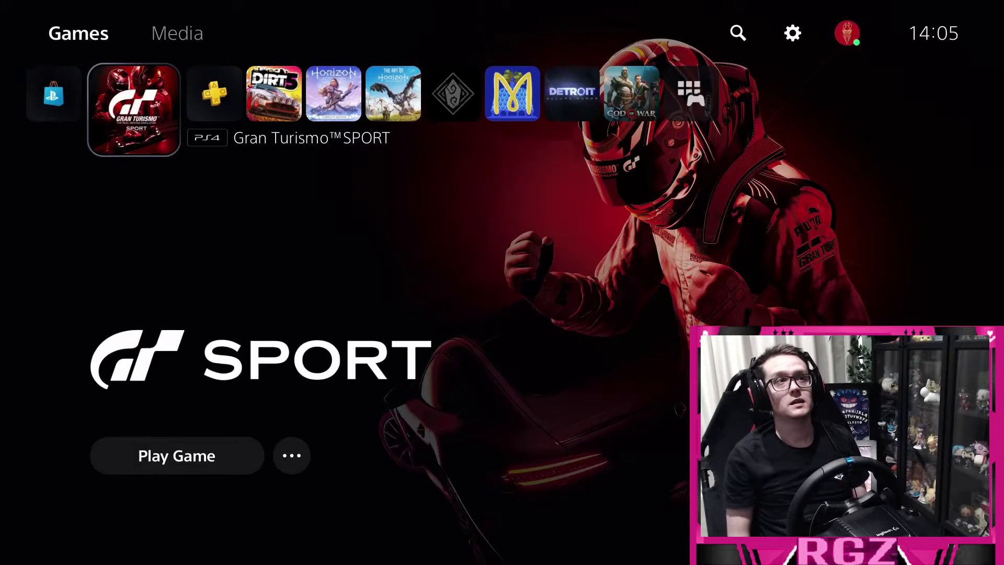
Step: Browse the games row on the PS5 home screen and open the console's Settings
{"action": "key", "text": "Right"}
{"action": "key", "text": "Right"}
{"action": "key", "text": "Right"}
{"action": "key", "text": "Right"}
{"action": "key", "text": "Right"}
{"action": "key", "text": "Right"}
{"action": "key", "text": "Right"}
{"action": "key", "text": "Right"}
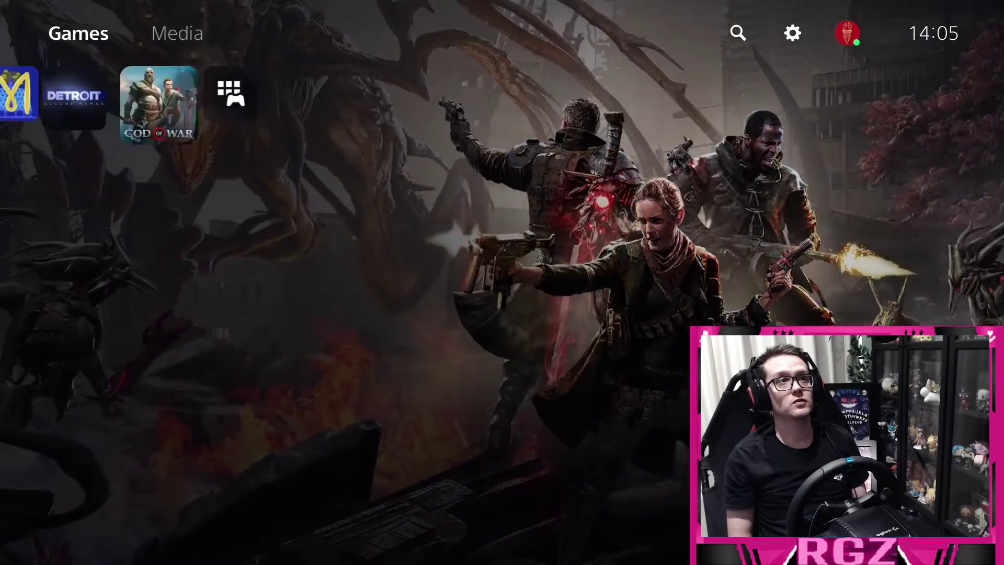
{"action": "key", "text": "Up"}
{"action": "key", "text": "Right"}
{"action": "key", "text": "Right"}
{"action": "key", "text": "Right"}
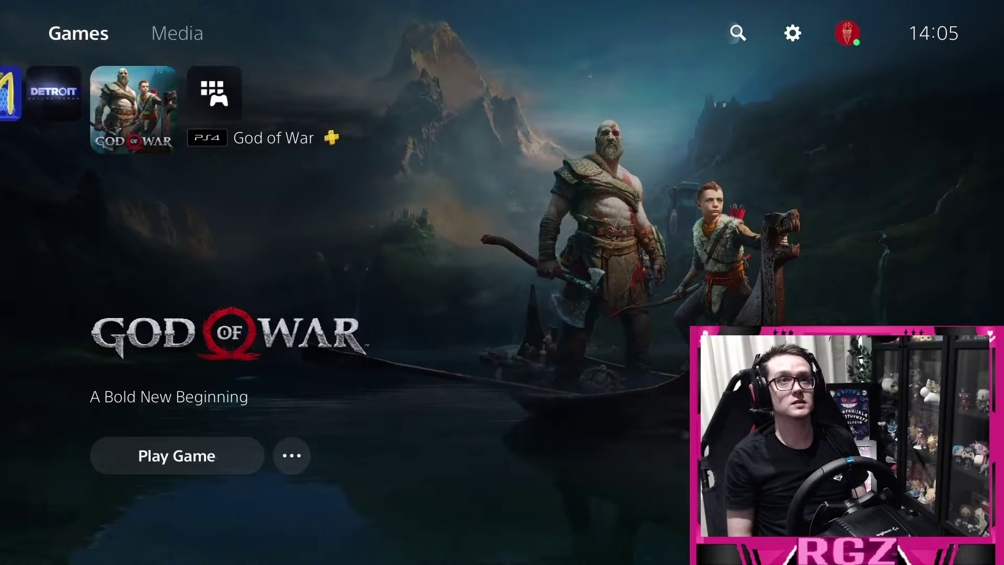
{"action": "key", "text": "Return"}
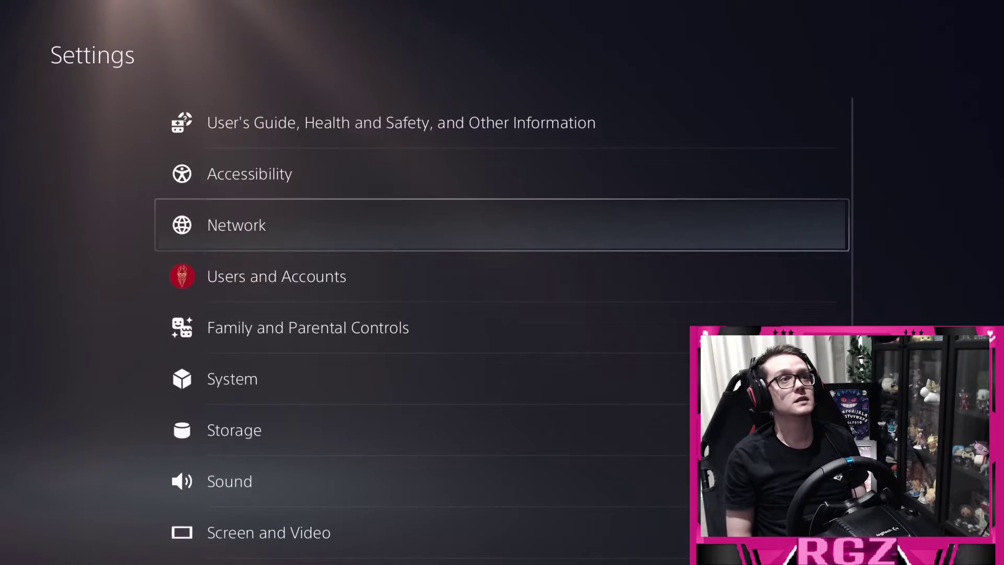
Step: Check the Enable Remote Play option in the console's System settings and return from there
{"action": "key", "text": "Down"}
{"action": "key", "text": "Down"}
{"action": "key", "text": "Down"}
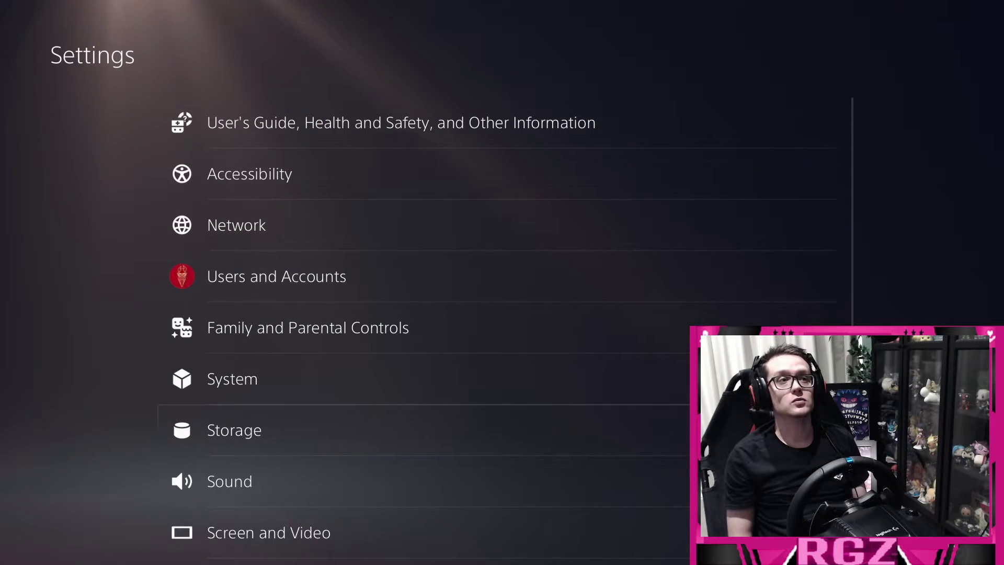
{"action": "key", "text": "Return"}
{"action": "key", "text": "Down"}
{"action": "key", "text": "Down"}
{"action": "key", "text": "Down"}
{"action": "key", "text": "Down"}
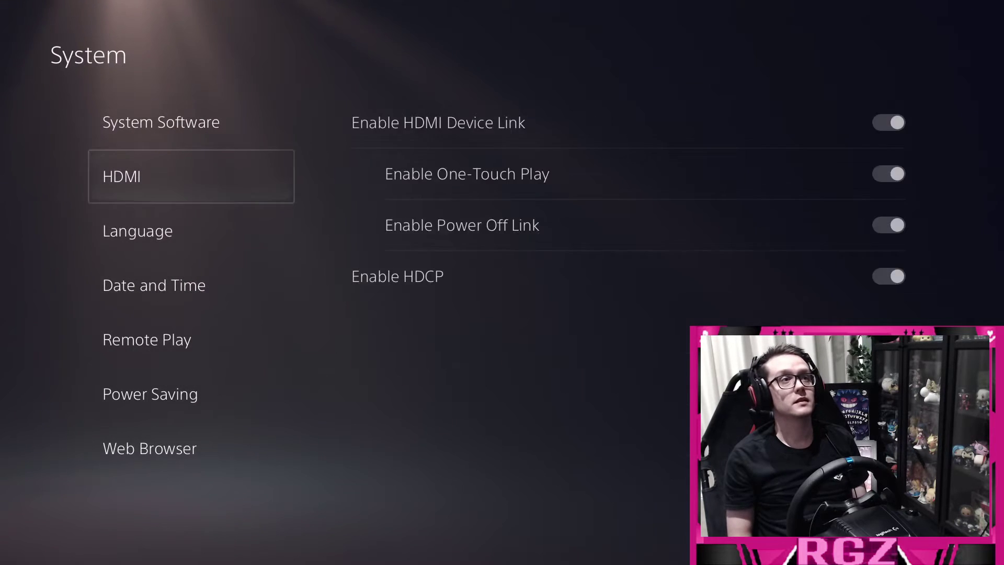
{"action": "key", "text": "Return"}
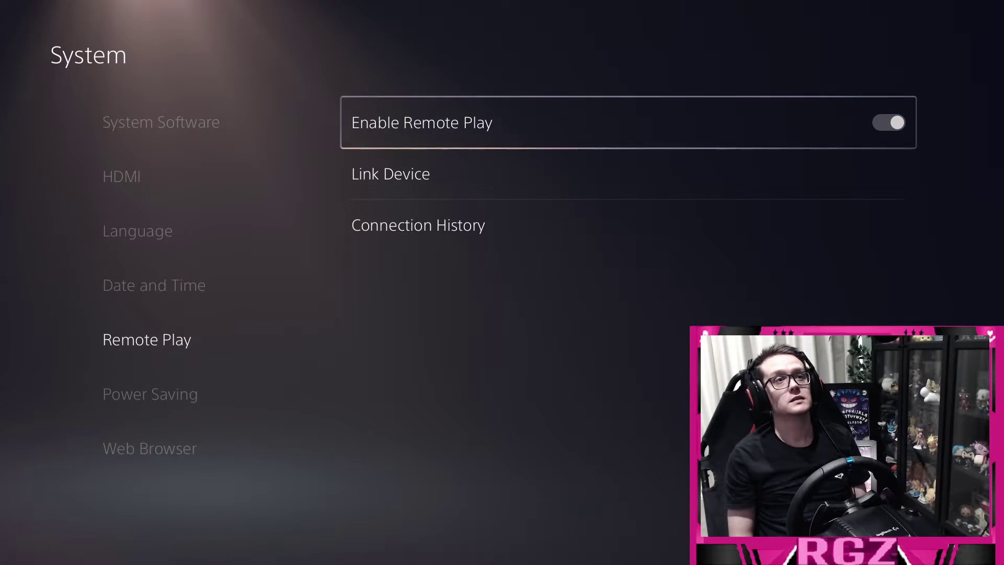
{"action": "key", "text": "Escape"}
{"action": "key", "text": "Escape"}
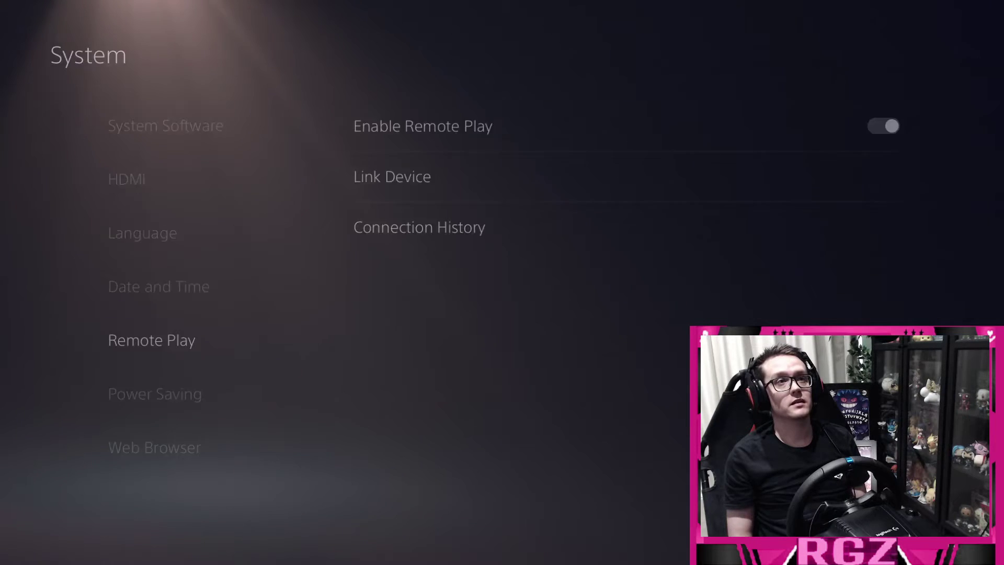
{"action": "key", "text": "Escape"}
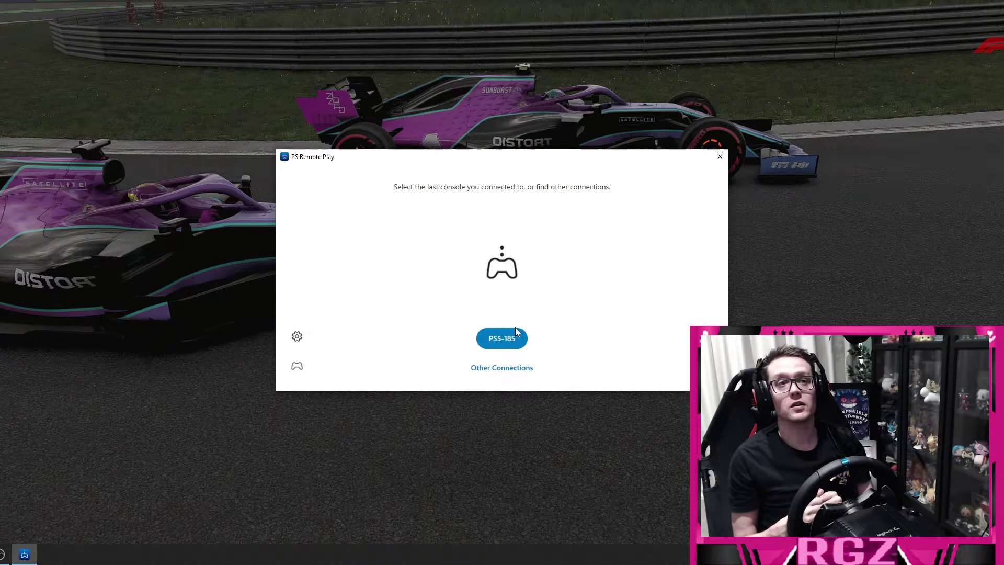
Step: Switch to PS Remote Play on the PC and review its video resolution options and the controller connection instructions
{"action": "left_click", "coordinate": [297, 336]}
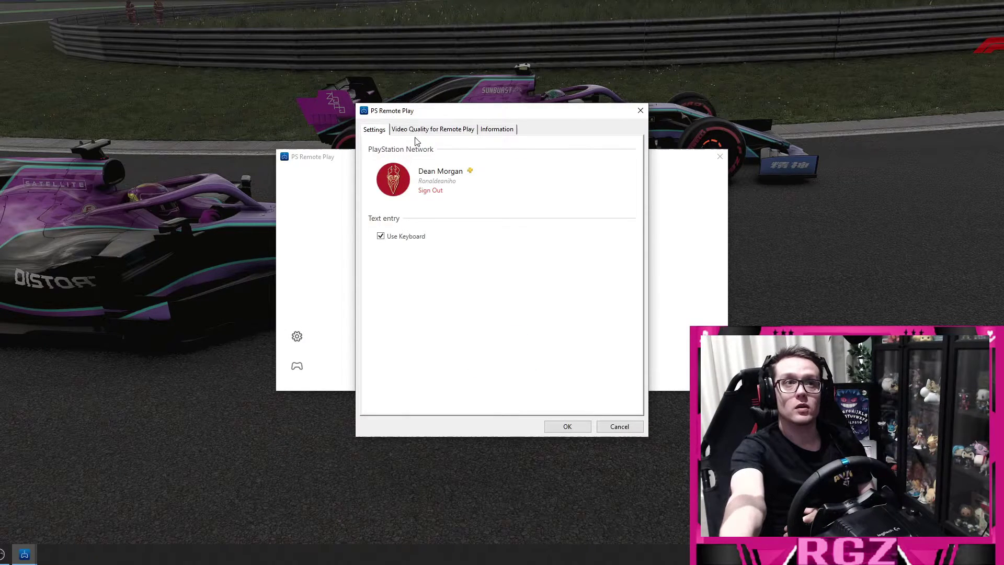
{"action": "left_click", "coordinate": [433, 131]}
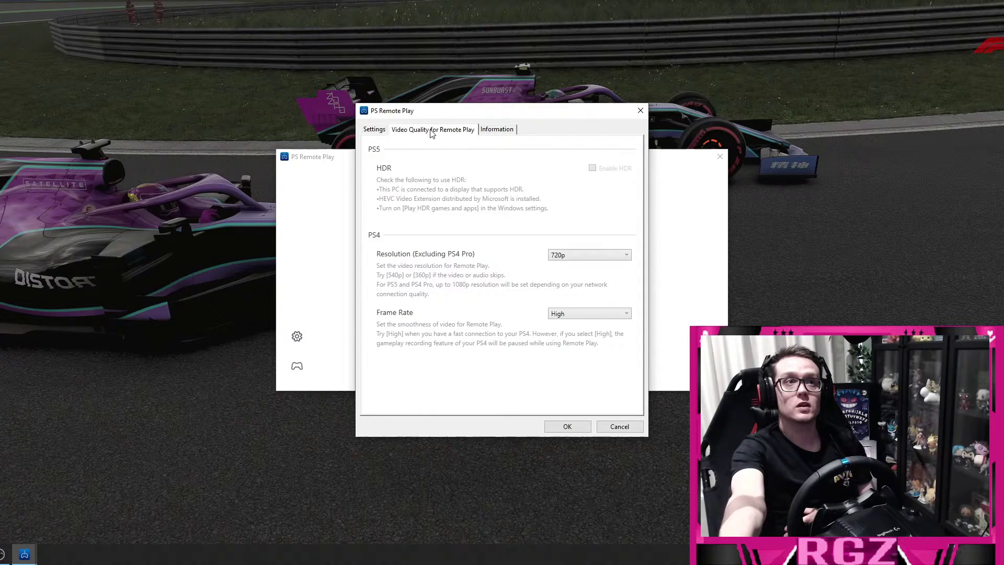
{"action": "left_click", "coordinate": [592, 254]}
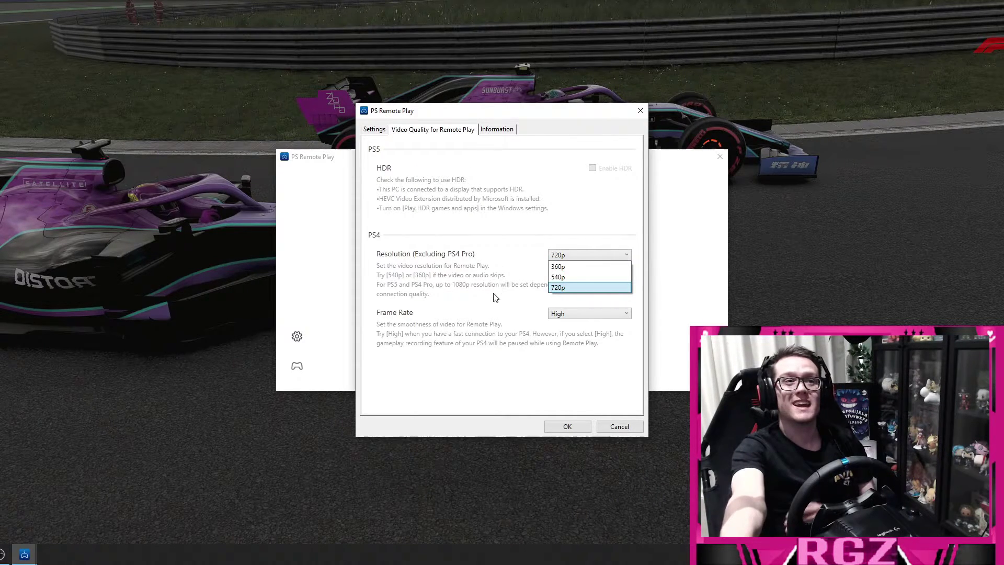
{"action": "left_click", "coordinate": [487, 312]}
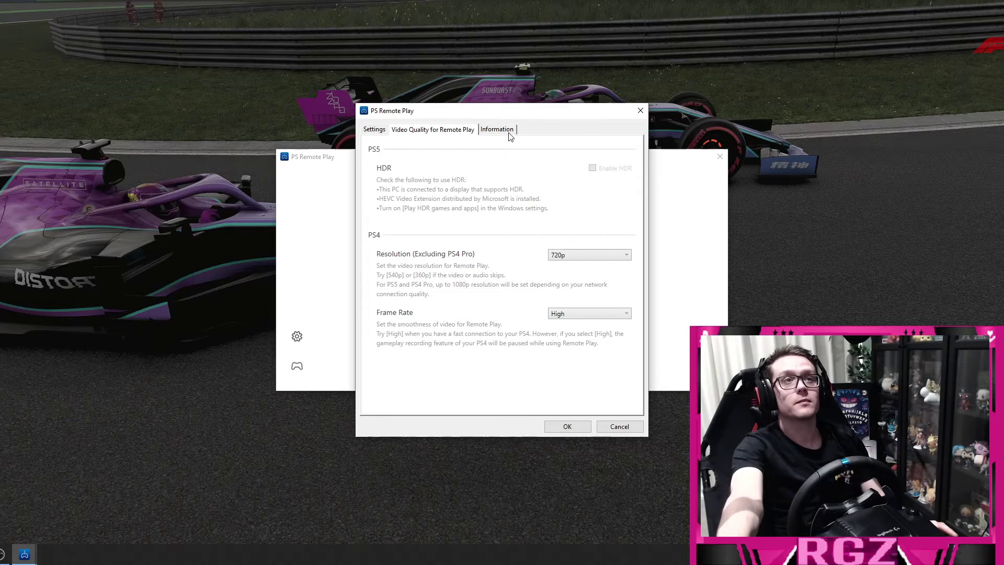
{"action": "left_click", "coordinate": [569, 425]}
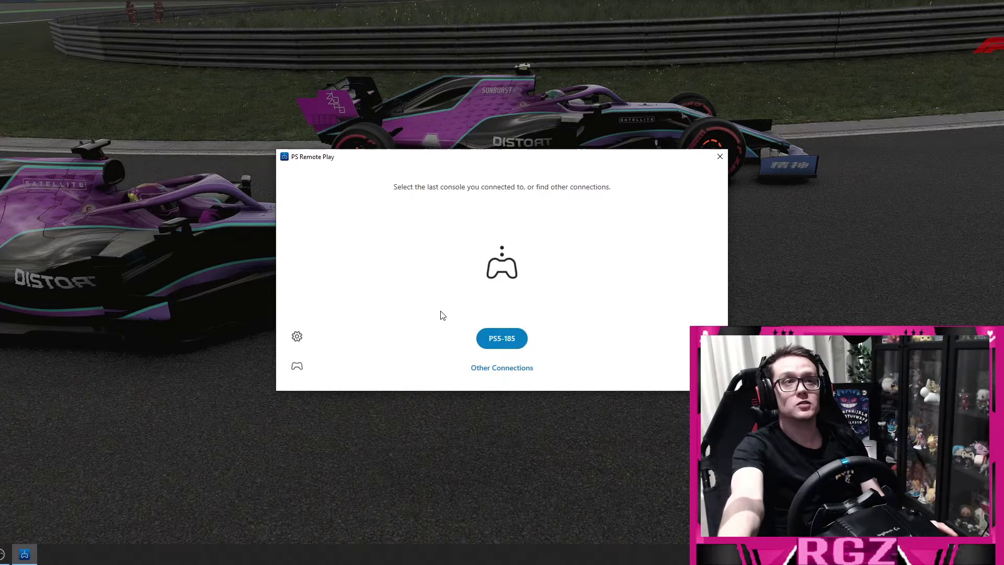
{"action": "left_click", "coordinate": [297, 366]}
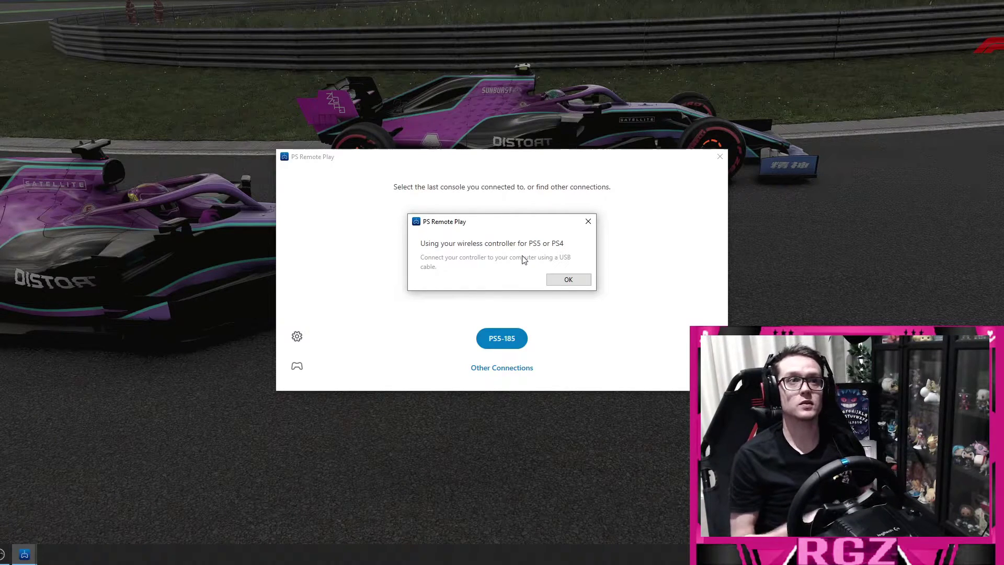
{"action": "left_click", "coordinate": [586, 221]}
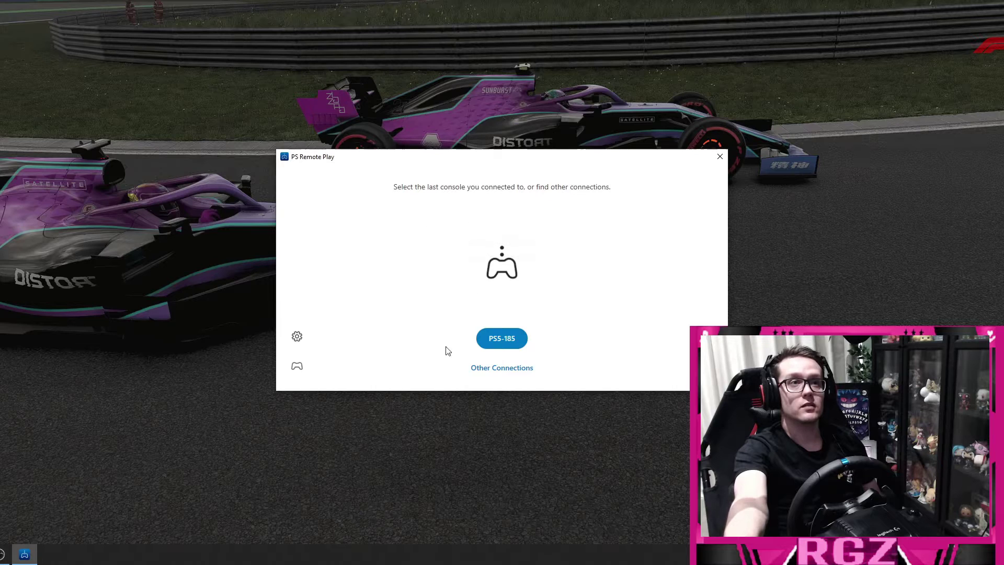
Step: Connect to the PS5-185 console and leave its Settings for the home screen
{"action": "left_click", "coordinate": [510, 340]}
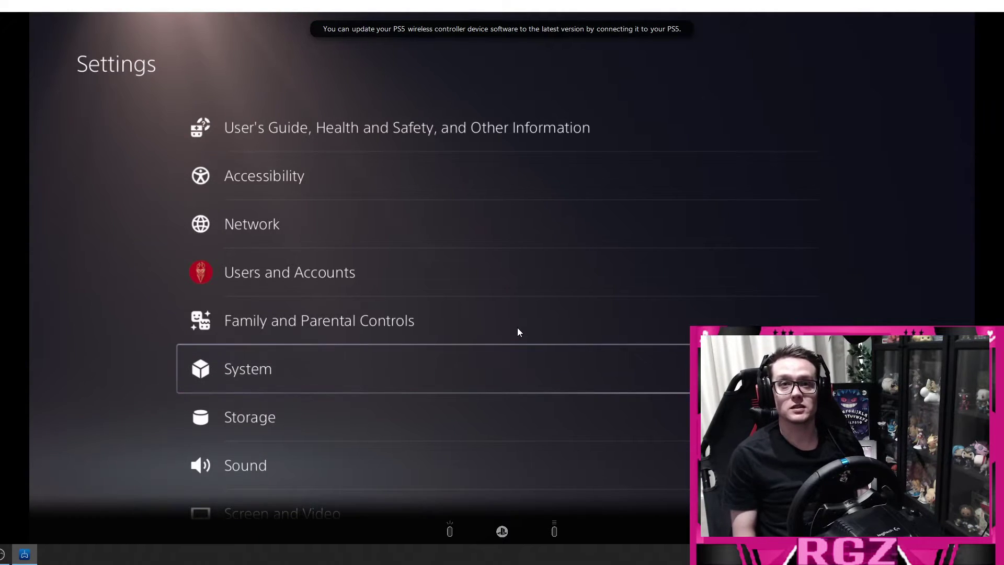
{"action": "key", "text": "Escape"}
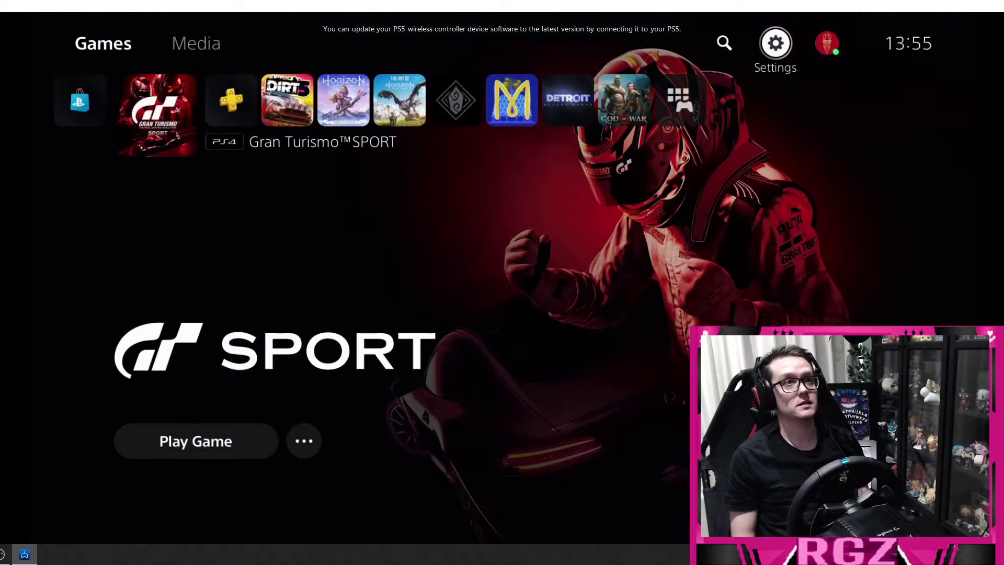
Step: Browse the games row to Remnant: From the Ashes and switch the stream to full screen
{"action": "key", "text": "Left"}
{"action": "key", "text": "Right"}
{"action": "key", "text": "Right"}
{"action": "key", "text": "Right"}
{"action": "key", "text": "Right"}
{"action": "key", "text": "Right"}
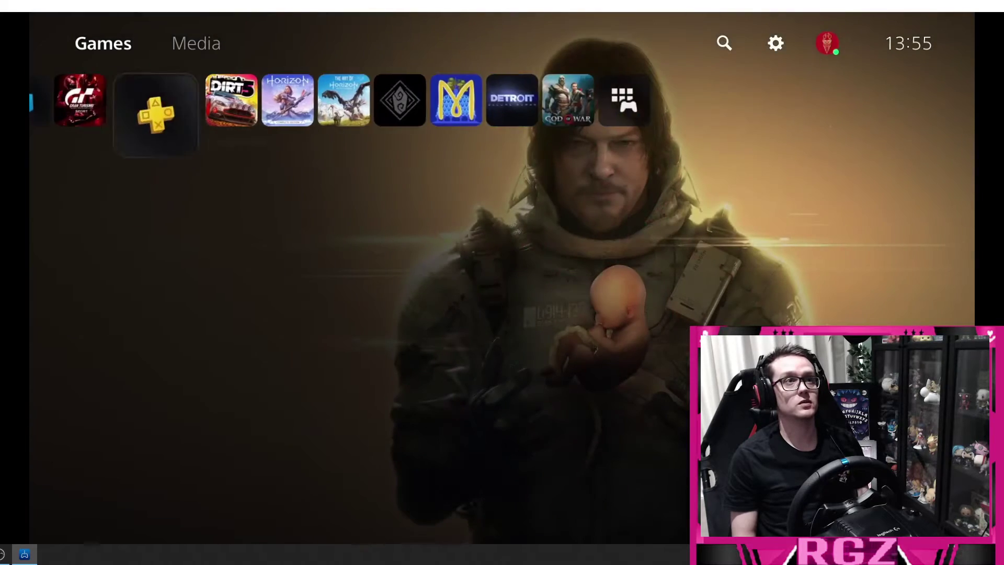
{"action": "key", "text": "Right"}
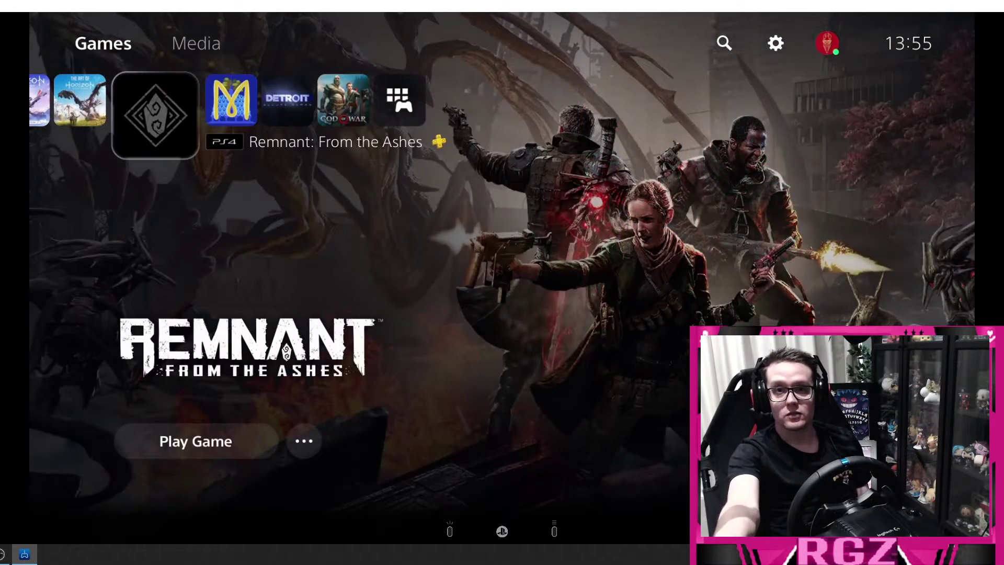
{"action": "key", "text": "F11"}
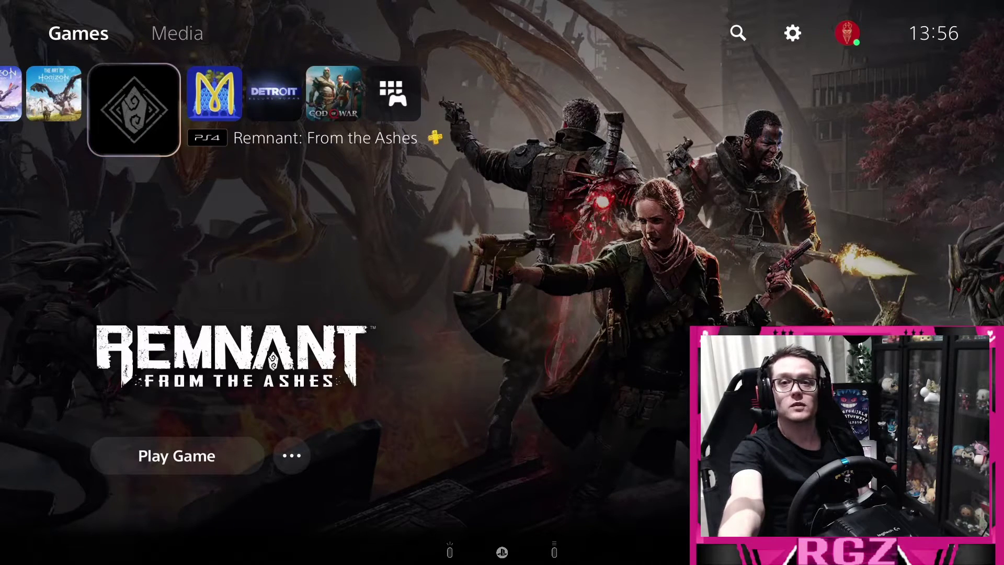
Step: Move back along the games row to Gran Turismo SPORT
{"action": "key", "text": "Up"}
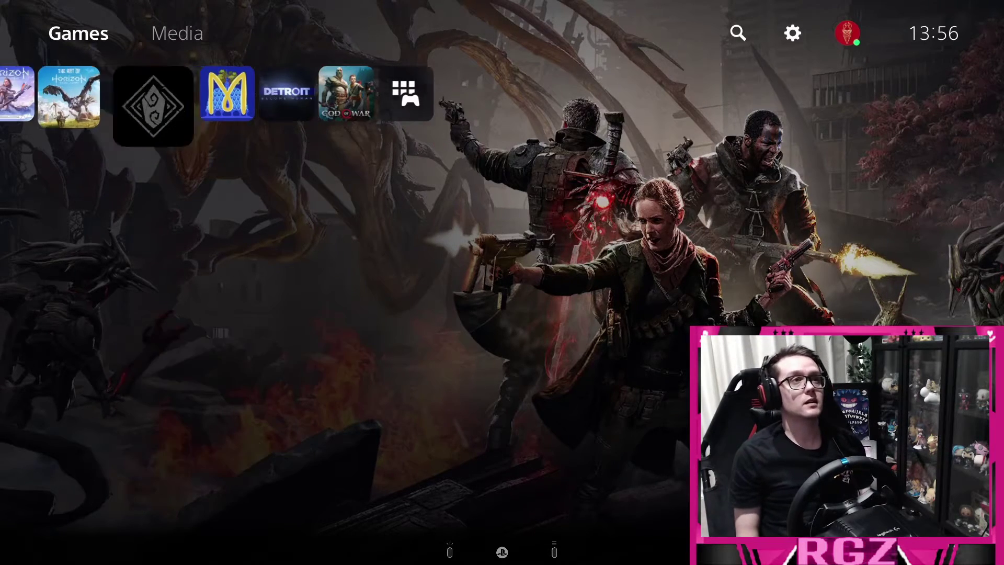
{"action": "key", "text": "Left"}
{"action": "key", "text": "Left"}
{"action": "key", "text": "Left"}
{"action": "key", "text": "Left"}
{"action": "key", "text": "Left"}
{"action": "key", "text": "Left"}
{"action": "key", "text": "Right"}
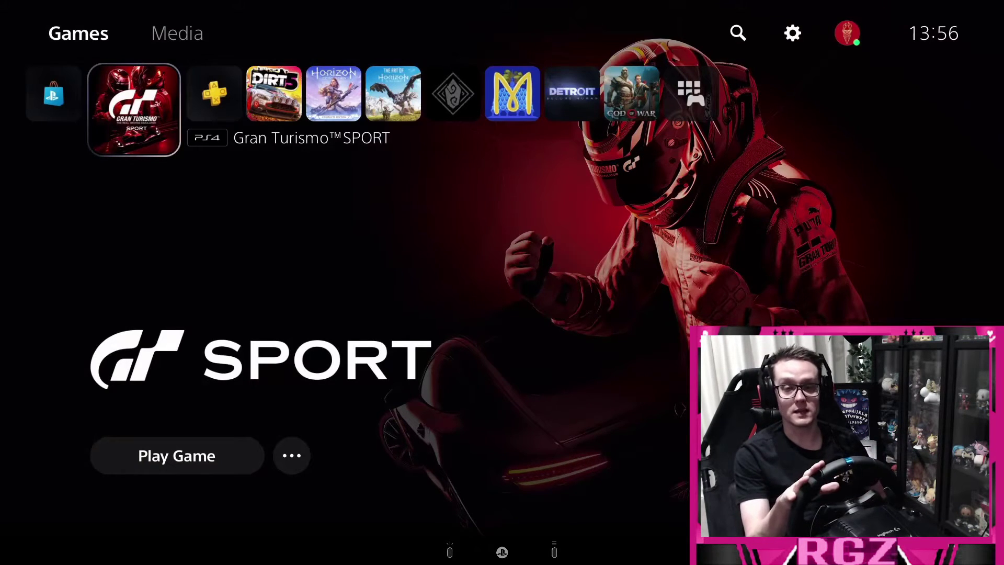
Step: Open and close the control center, and test browsing the games row before returning to Gran Turismo SPORT
{"action": "key", "text": "super"}
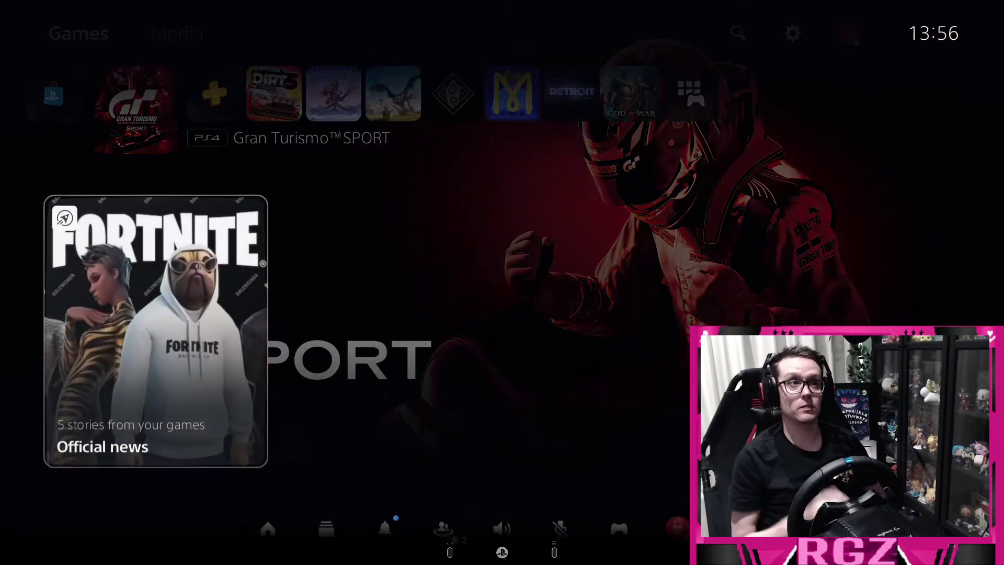
{"action": "key", "text": "super"}
{"action": "key", "text": "Right"}
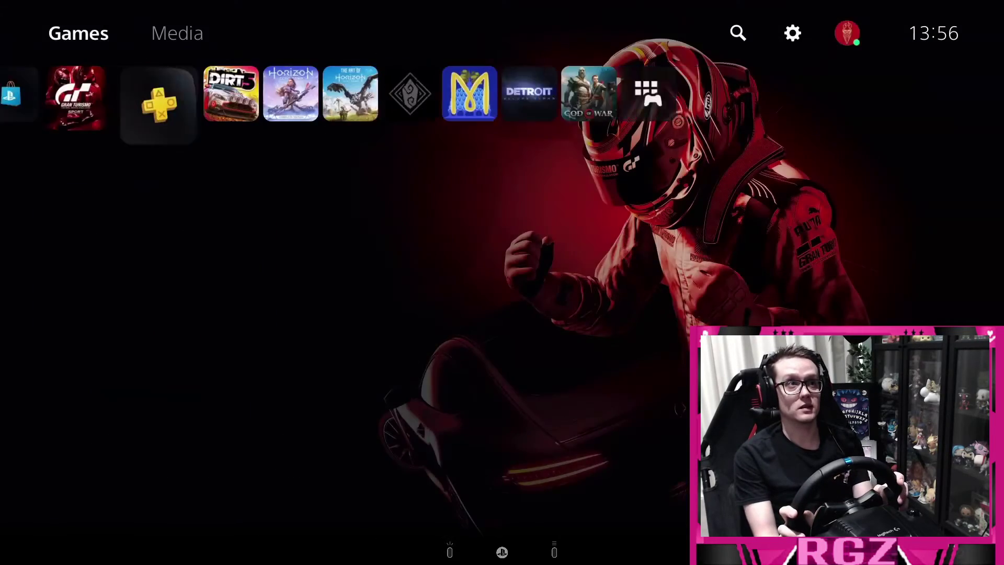
{"action": "key", "text": "Right"}
{"action": "key", "text": "Right"}
{"action": "key", "text": "Left"}
{"action": "key", "text": "Left"}
{"action": "key", "text": "Left"}
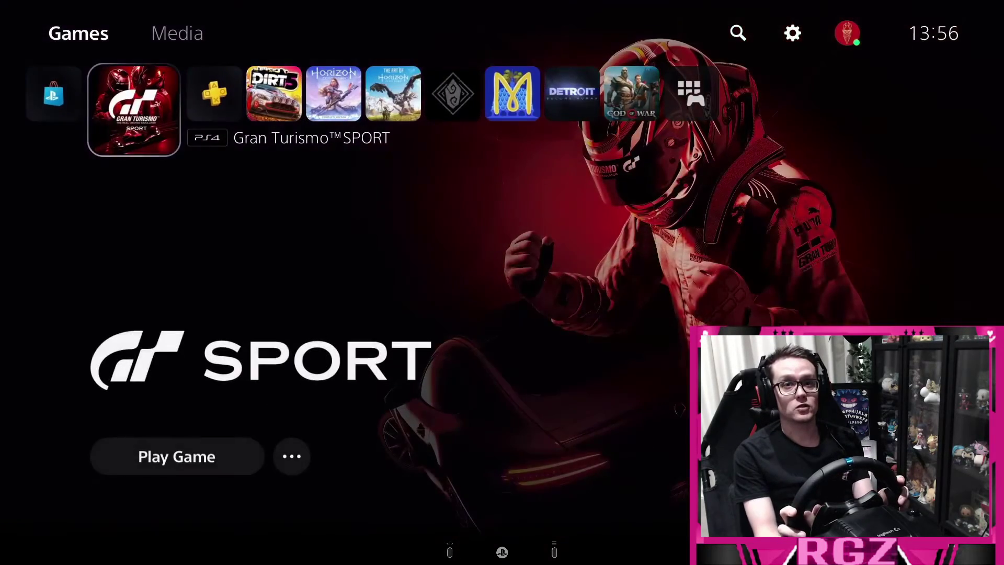